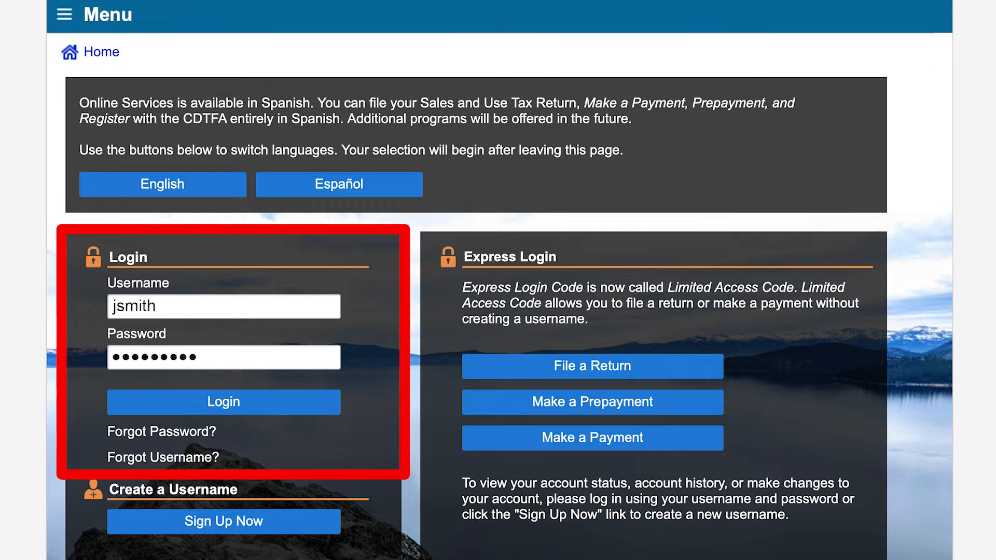
# Log in, open the Tobacco Distributor account and start the return for the 30-Jun-2022 period
pyautogui.click(262, 409)
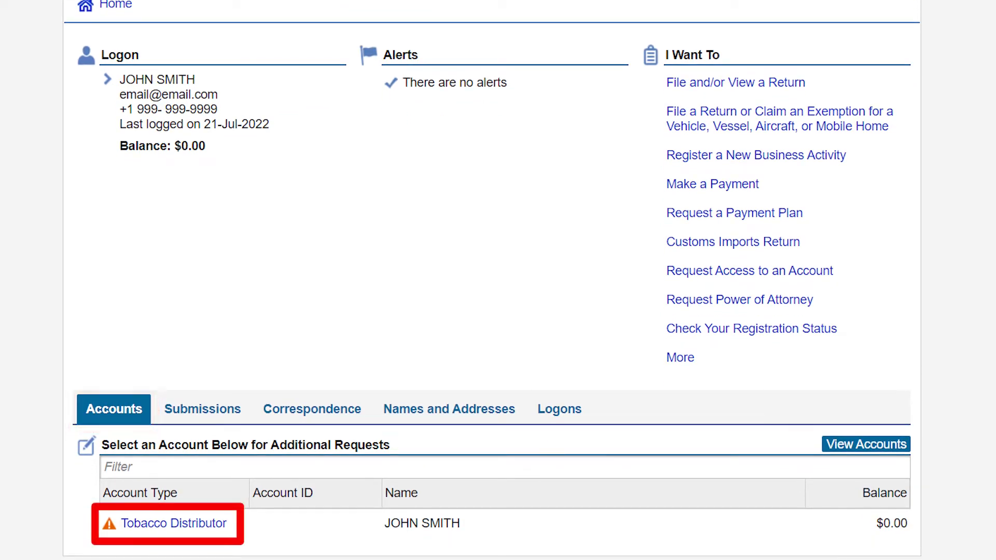
pyautogui.click(181, 520)
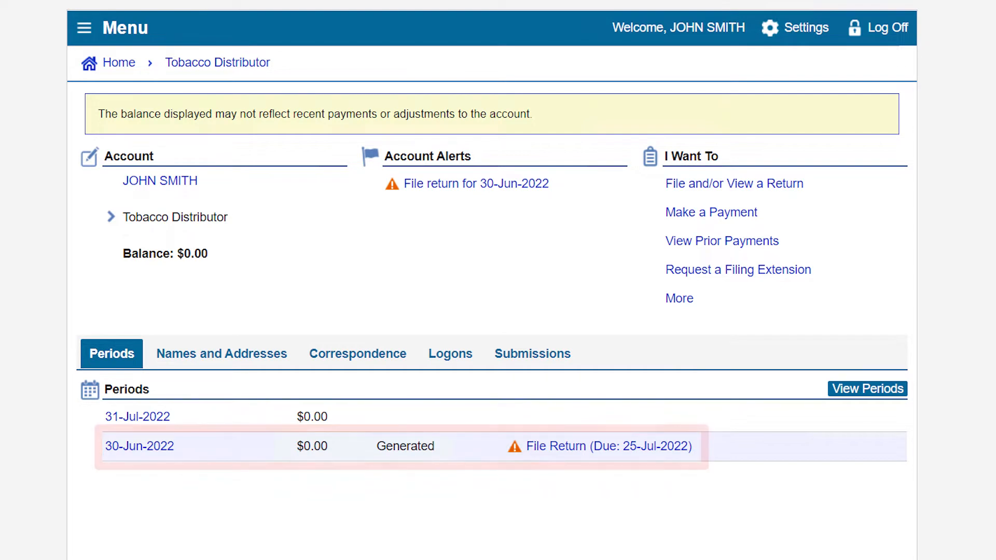
pyautogui.click(586, 447)
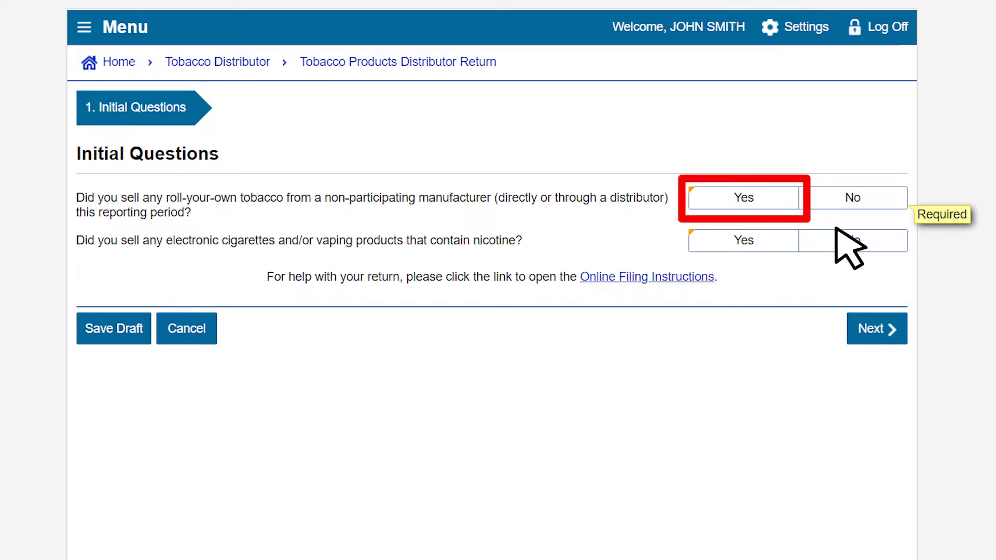
# Answer Yes to roll-your-own tobacco sales and attach June 2022 - cdtfa501ctt.pdf as CDTFA-501-CTT - Tobacco Schedule T with the description JUNE 2022
pyautogui.click(776, 197)
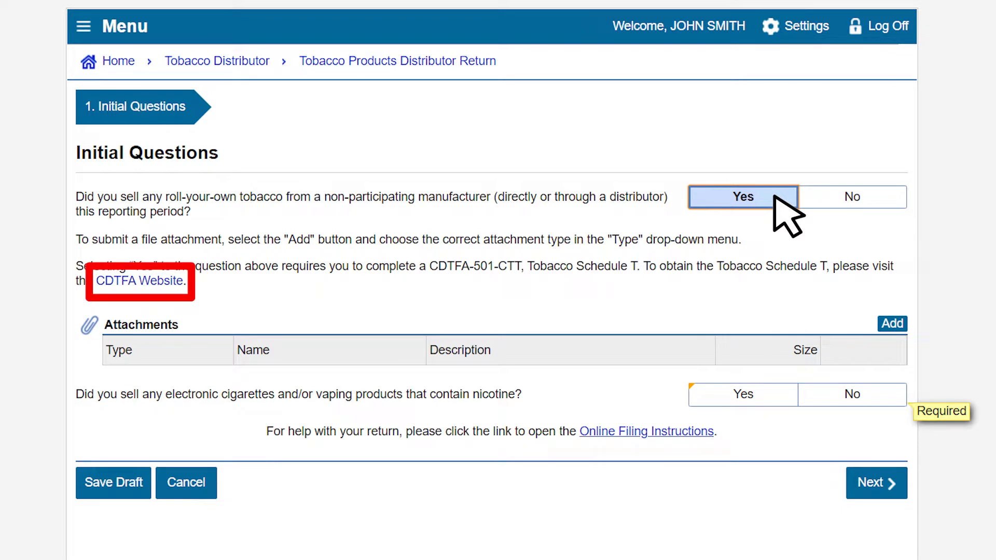
pyautogui.click(136, 281)
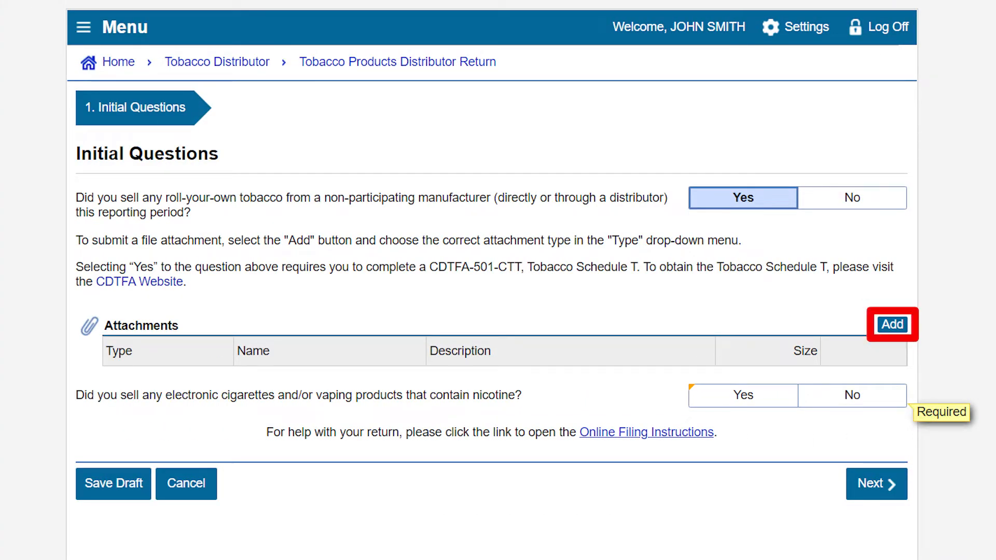
pyautogui.click(893, 323)
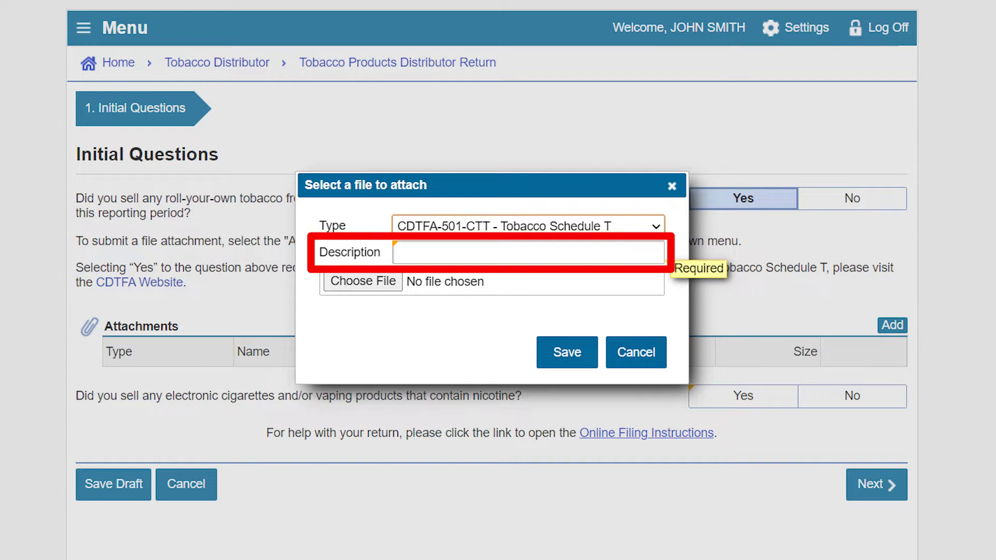
pyautogui.write('JUNE 2022')
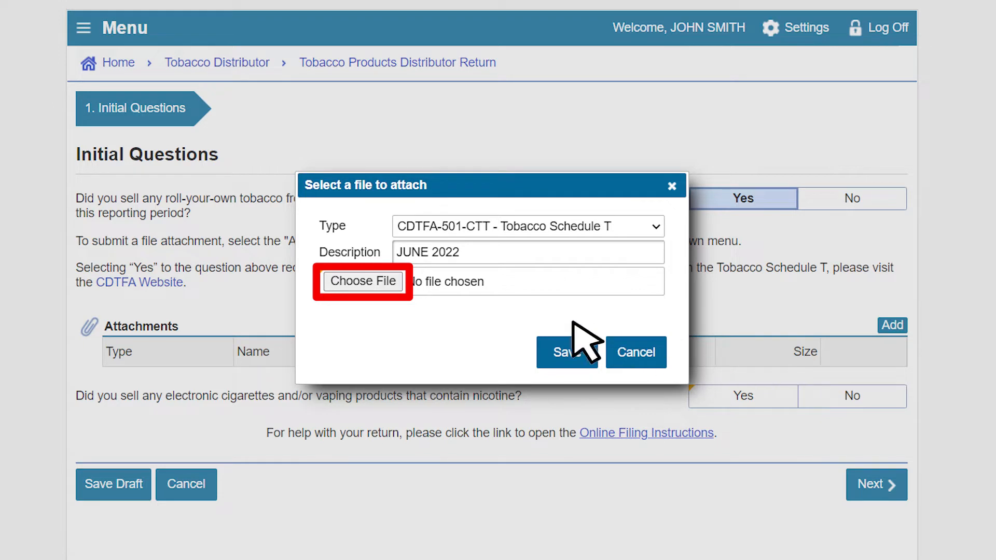
pyautogui.click(361, 282)
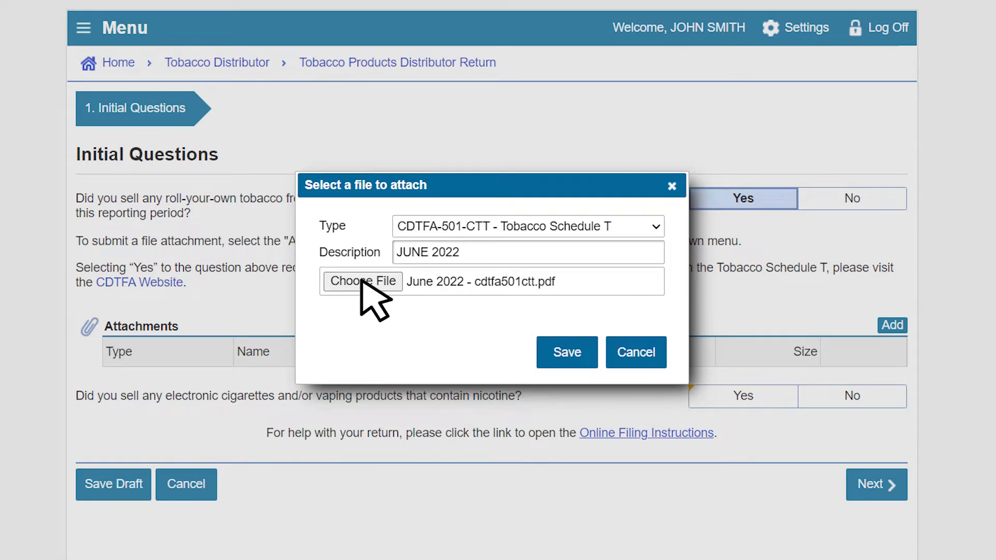
pyautogui.click(571, 346)
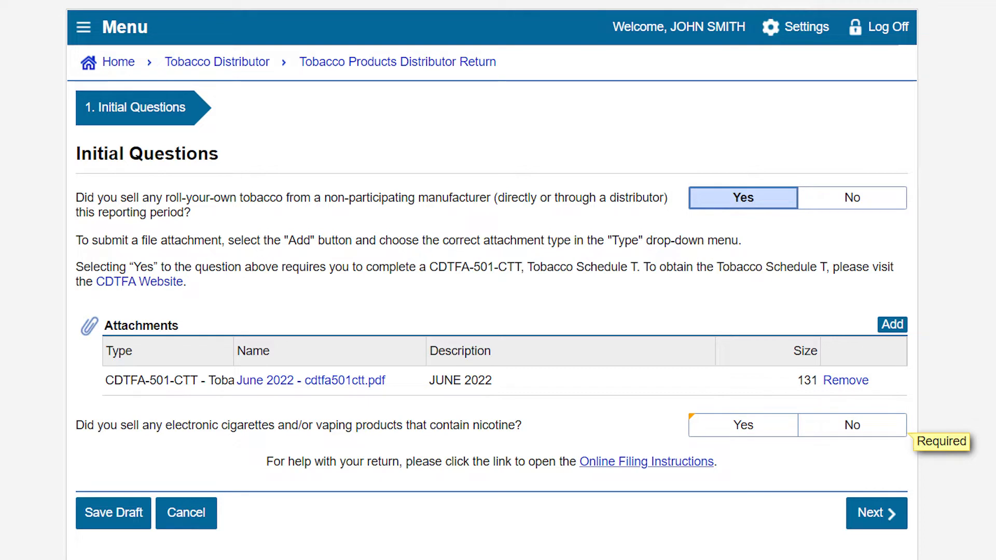
# Answer Yes to selling nicotine-containing electronic cigarettes or vaping products and choose to add the CDTFA-810-CTN schedule manually
pyautogui.click(752, 424)
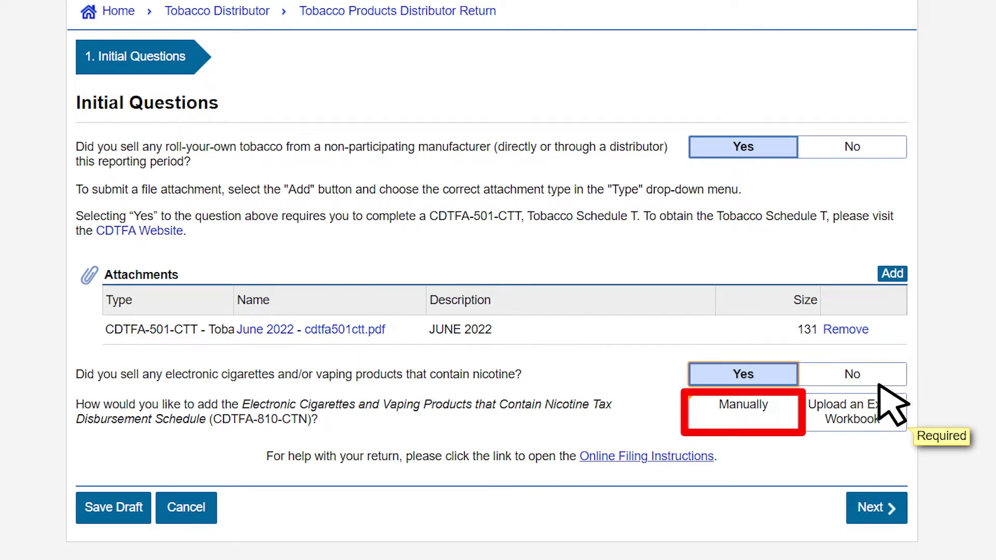
pyautogui.click(757, 416)
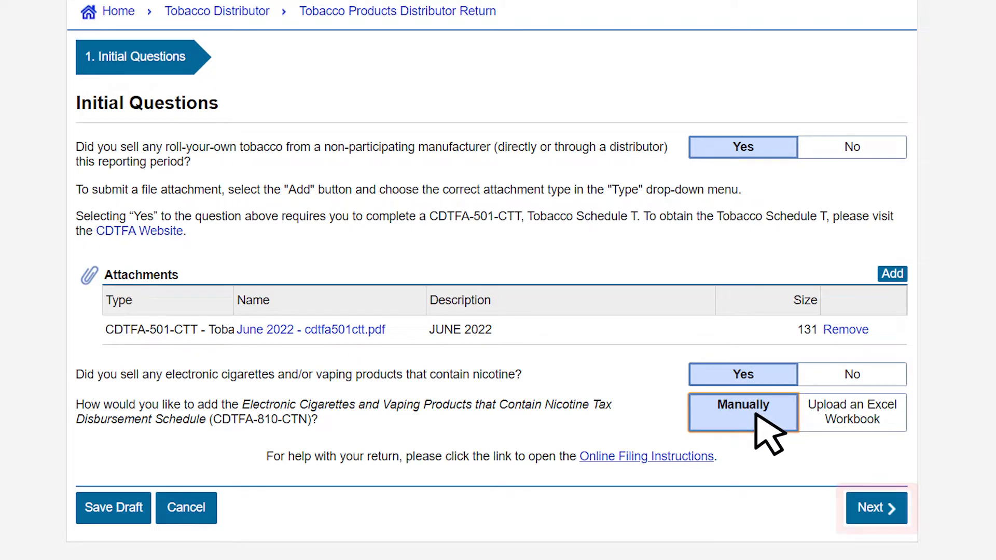
pyautogui.click(877, 503)
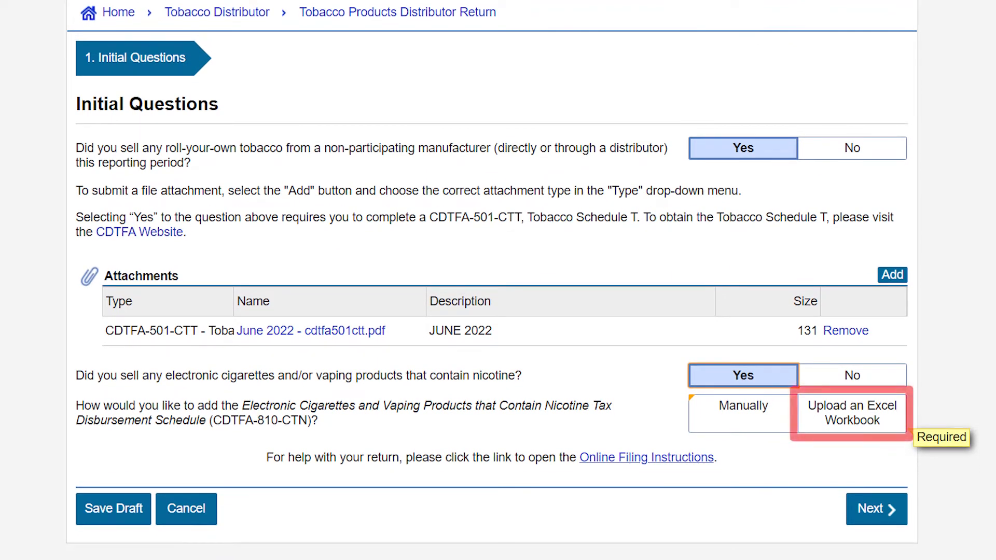
# Set the CDTFA-810-CTN schedule to Upload an Excel Workbook, upload 810-CTN-Excel JUNE 2022.xlsx and continue to the schedule review
pyautogui.click(858, 407)
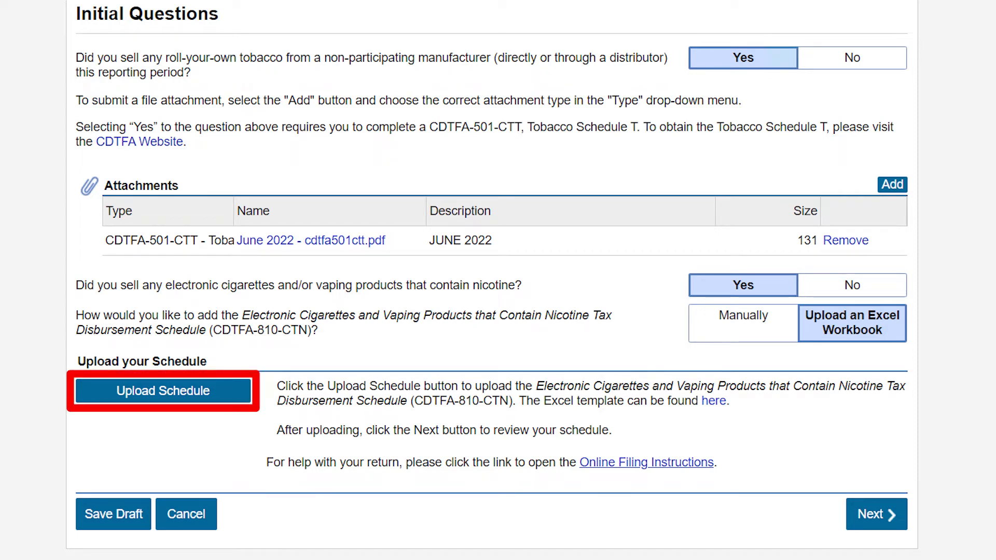
pyautogui.click(177, 394)
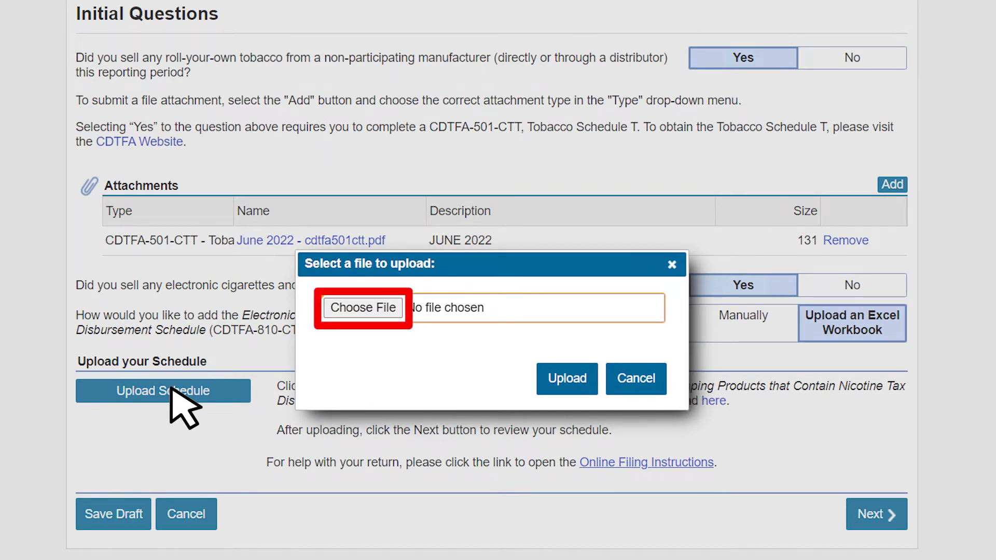
pyautogui.click(381, 310)
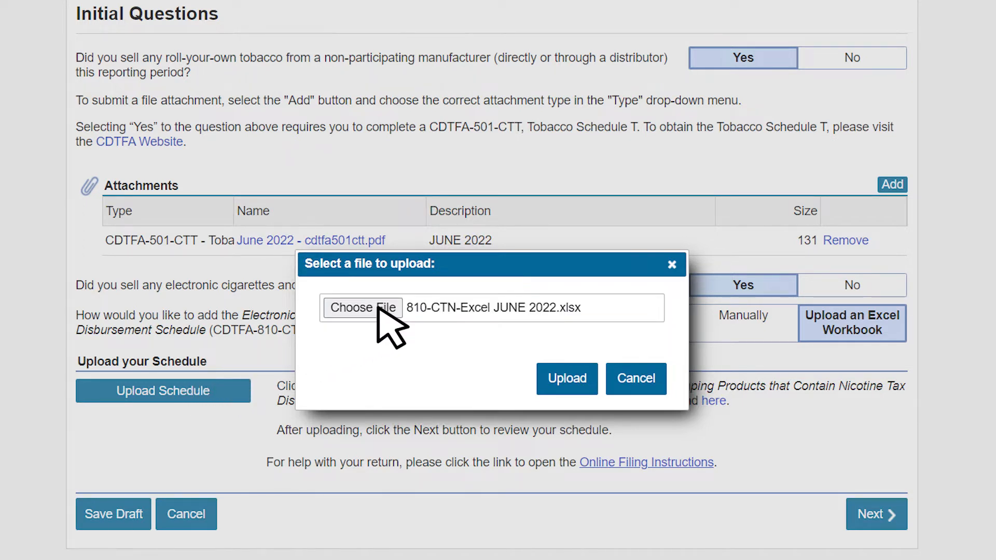
pyautogui.click(568, 373)
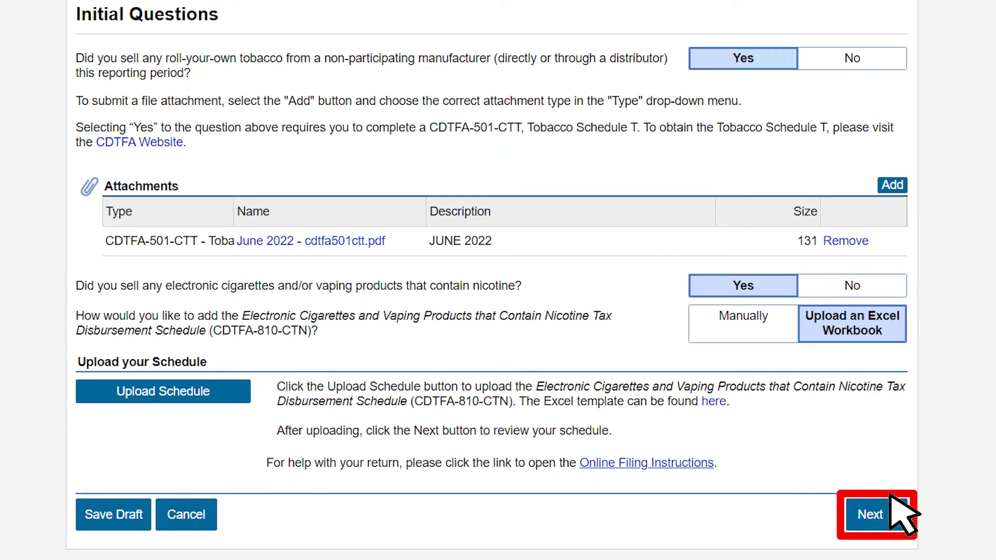
pyautogui.click(883, 524)
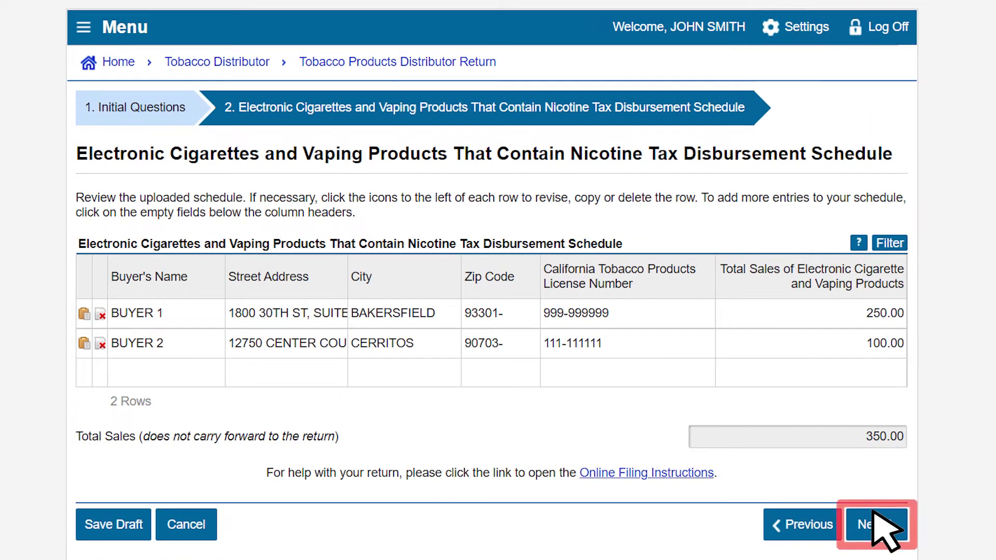
# Complete Taxable Information with wholesale costs of 25,000.00 for e-cigarettes and 150,000.00 for OTP, plus a 50,000.00 OTP interstate or foreign commerce exemption
pyautogui.click(883, 530)
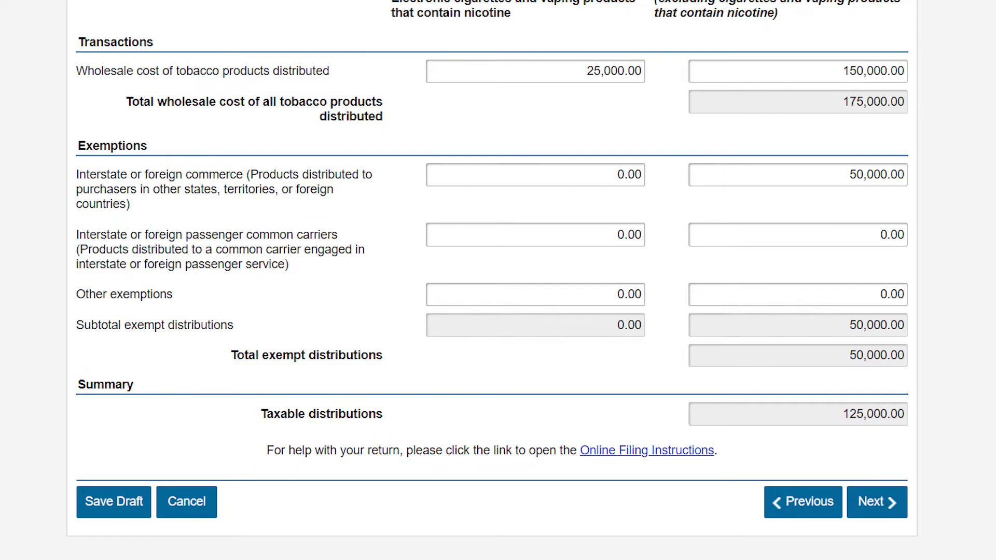
pyautogui.scroll(3, 491, 280)
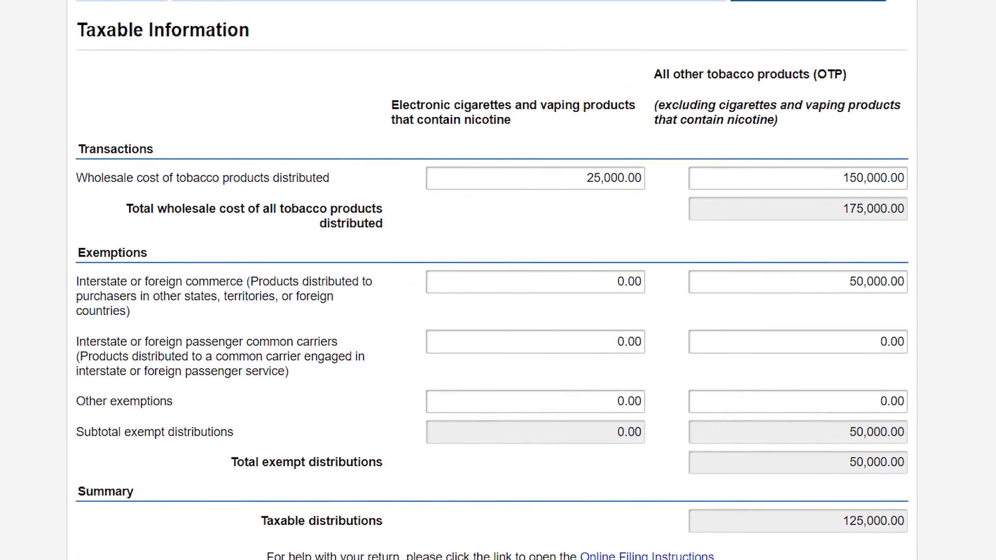
pyautogui.scroll(2, 491, 280)
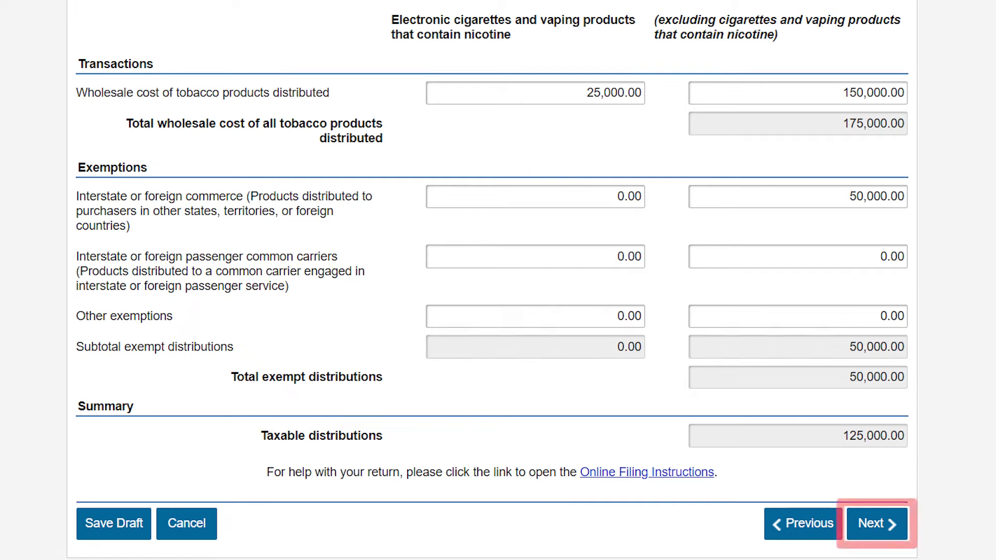
pyautogui.click(874, 513)
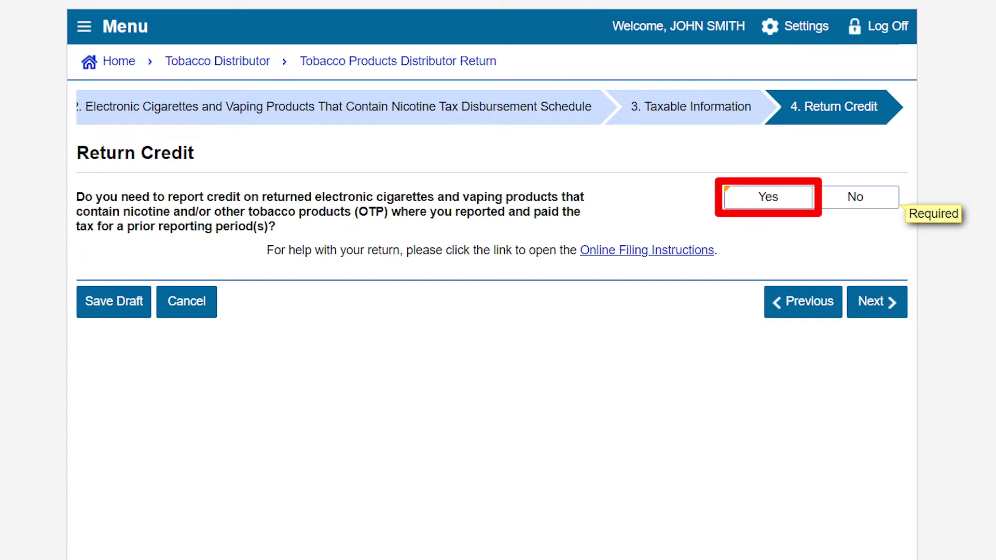
# Report return credit and complete Schedule C with 01-May-2022, 5,000.00 in Section A and 15-Apr-2022, 10,000.00 in Section B
pyautogui.click(761, 196)
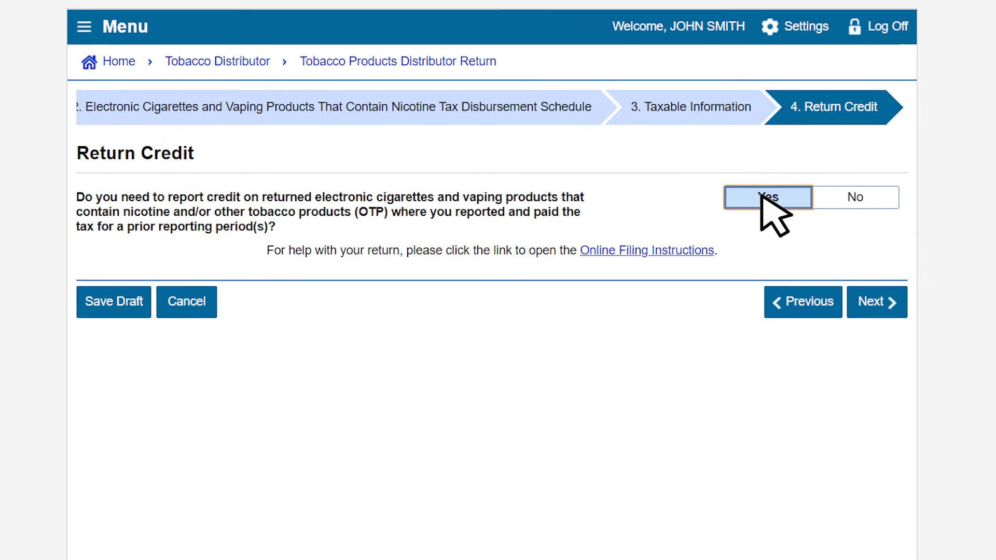
pyautogui.click(873, 291)
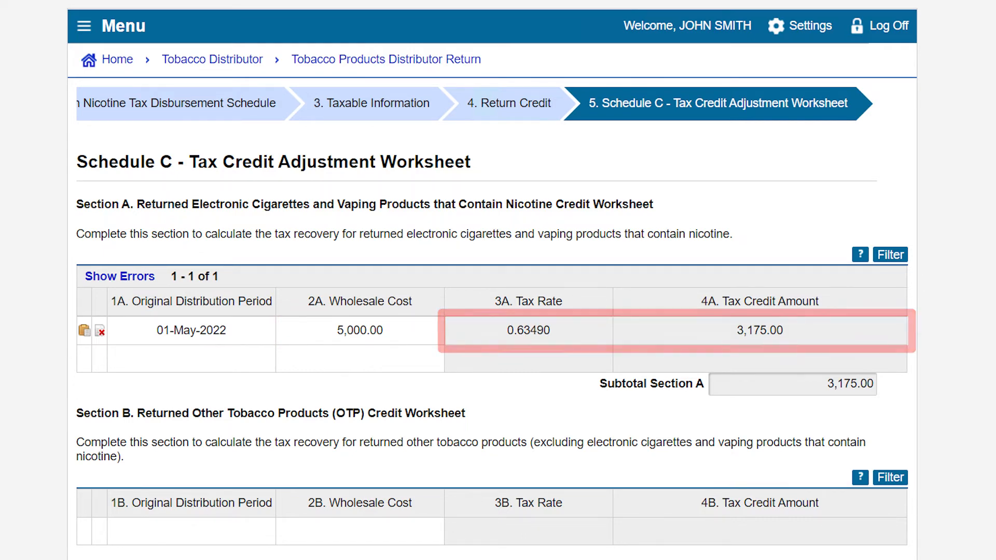
pyautogui.scroll(-2, 492, 321)
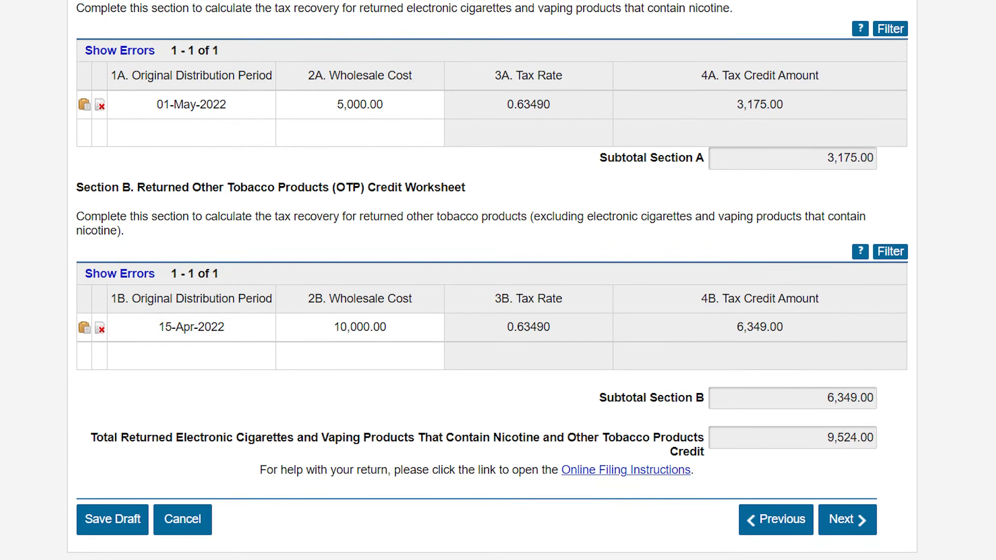
pyautogui.click(843, 511)
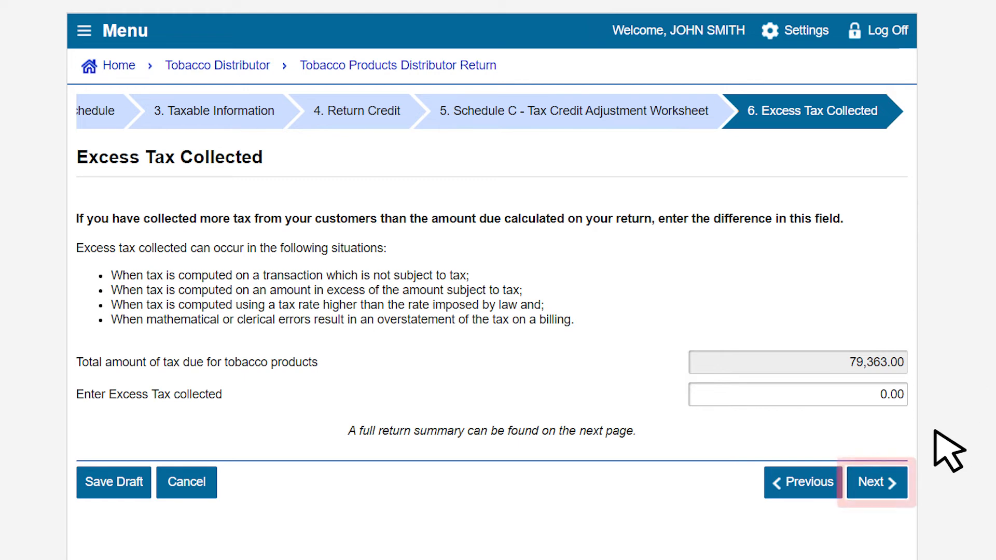
# Leave excess tax collected at 0.00, continue past the summary and enter TITLE as the filer's title
pyautogui.click(888, 488)
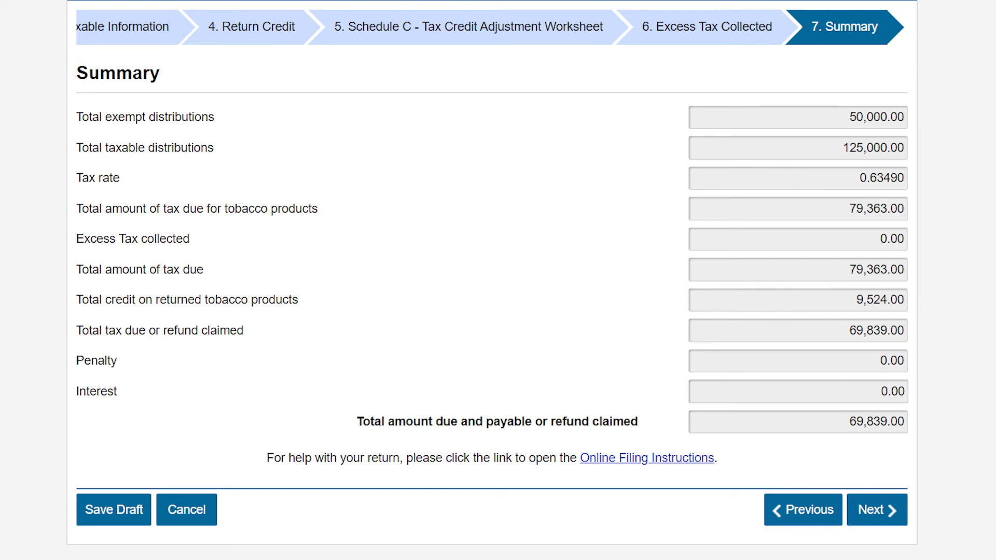
pyautogui.click(880, 506)
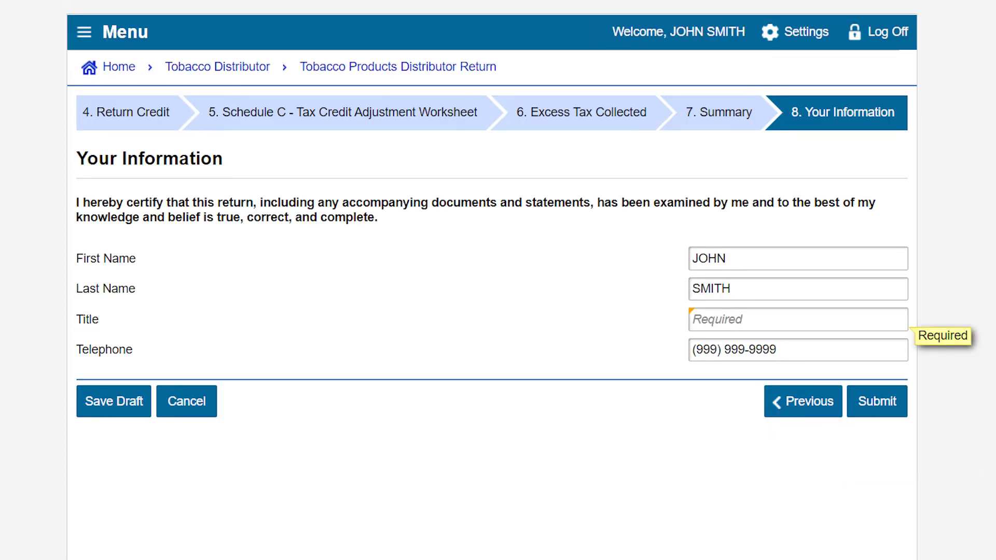
pyautogui.write('TITLE')
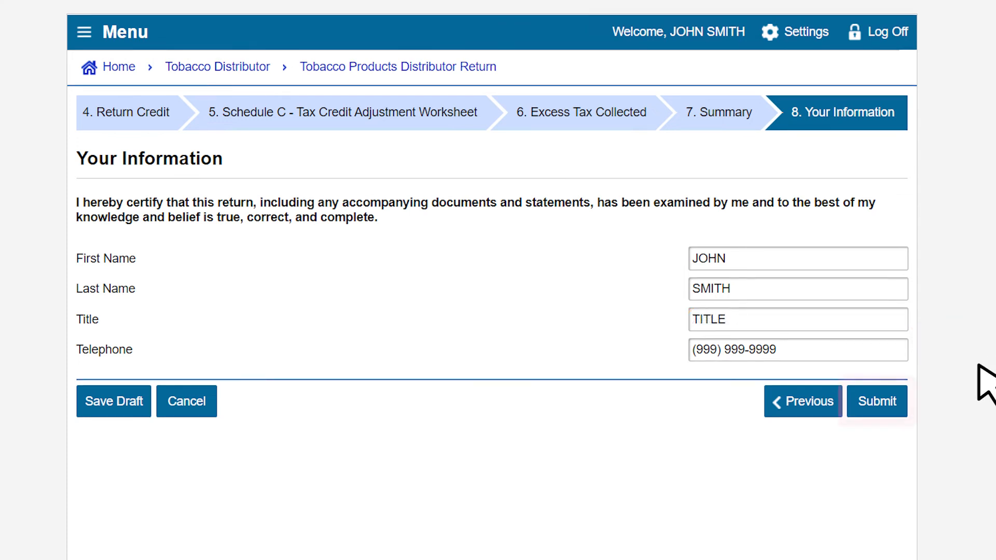
# Submit the return and accept the Declaration of Intent by entering the account password
pyautogui.click(875, 398)
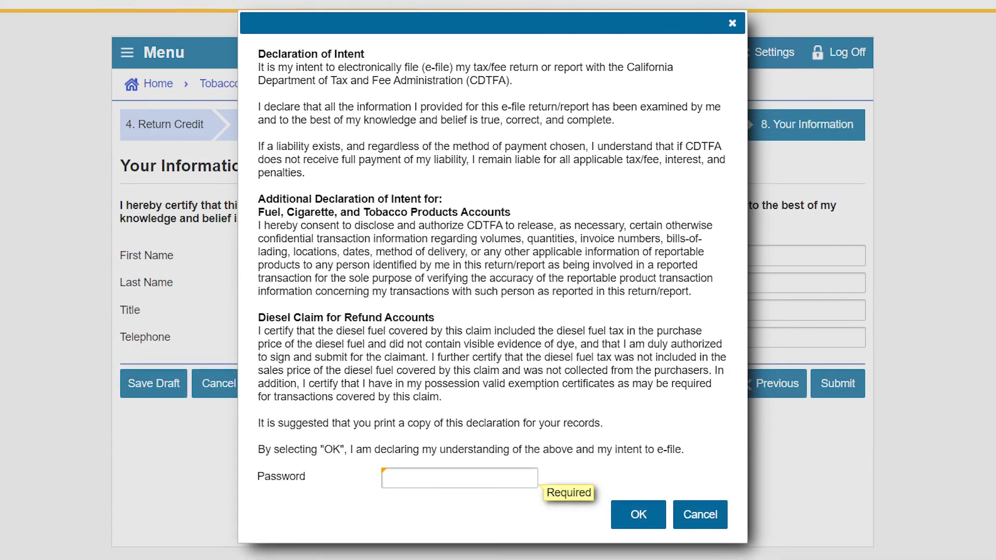
pyautogui.write('••••••••••')
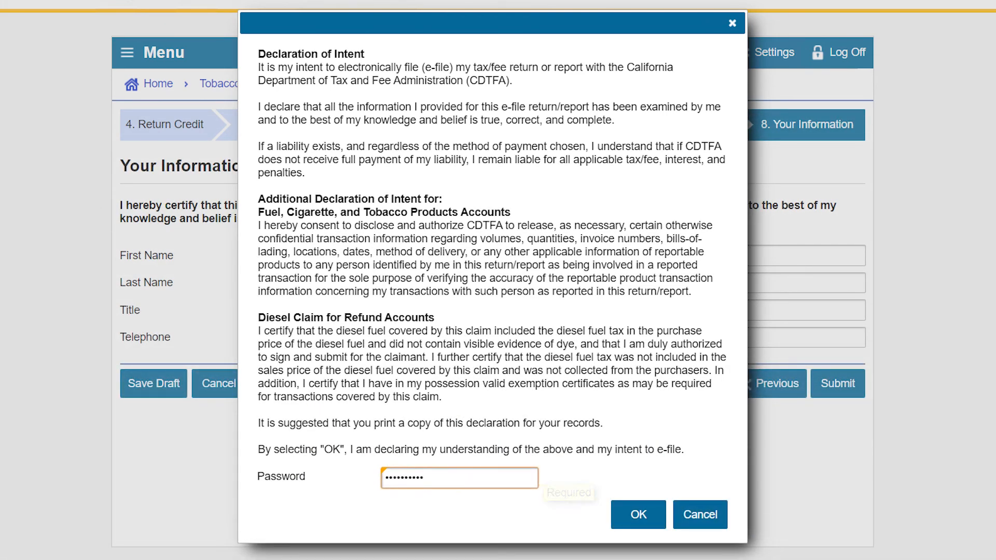
pyautogui.click(641, 522)
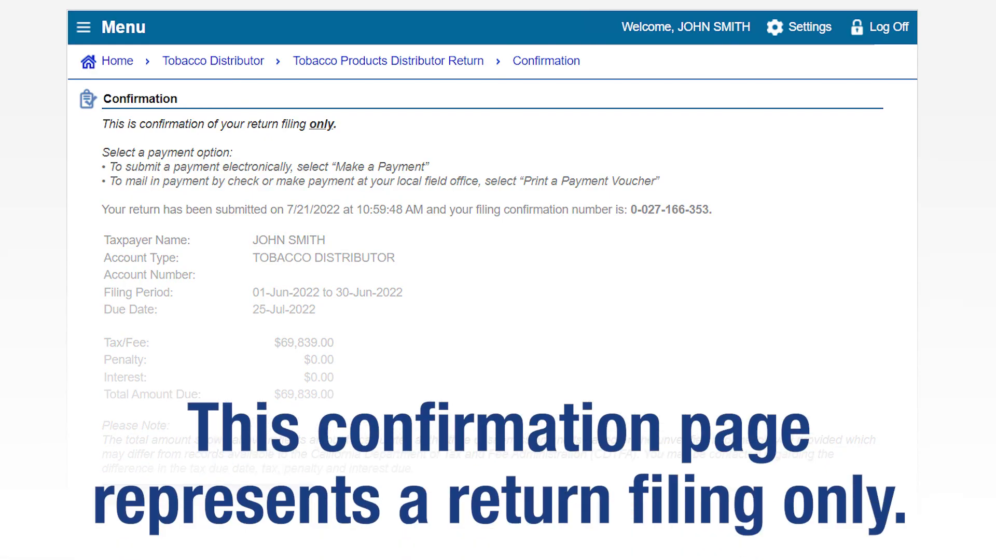